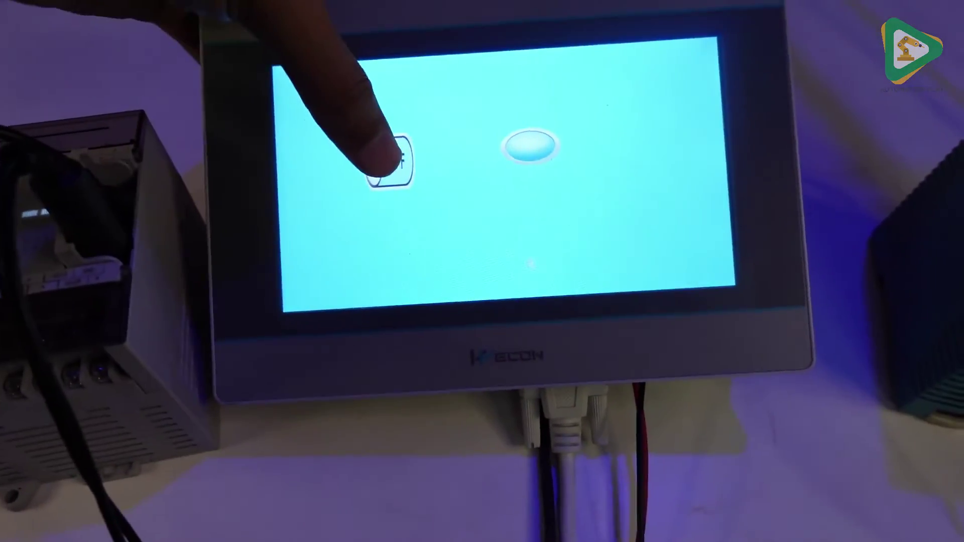
{"action": "left_click", "coordinate": [406, 201]}
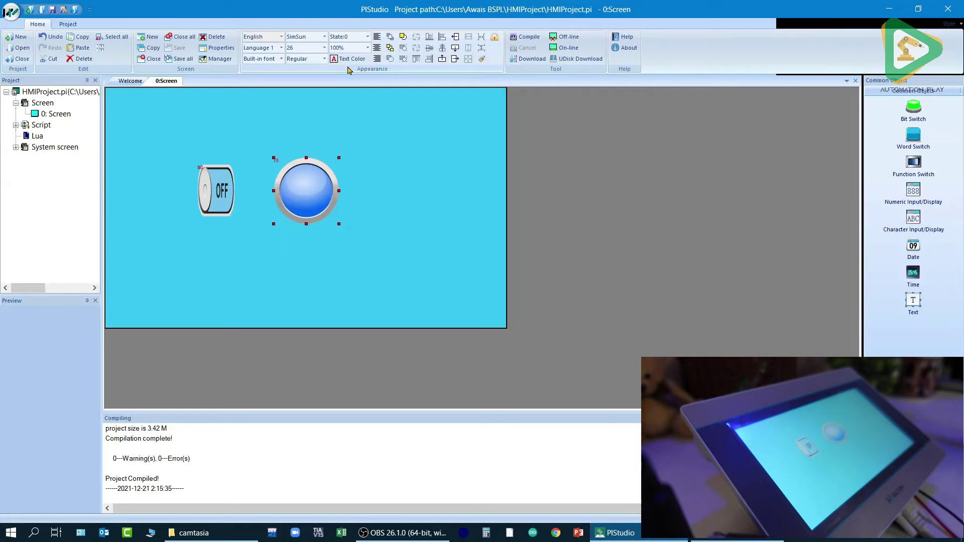
Step: Create a new project HMIProject for the i Series PI3070i on COM1 with PLC protocol WECON LX3V, overwriting the existing project
{"action": "left_click", "coordinate": [11, 12]}
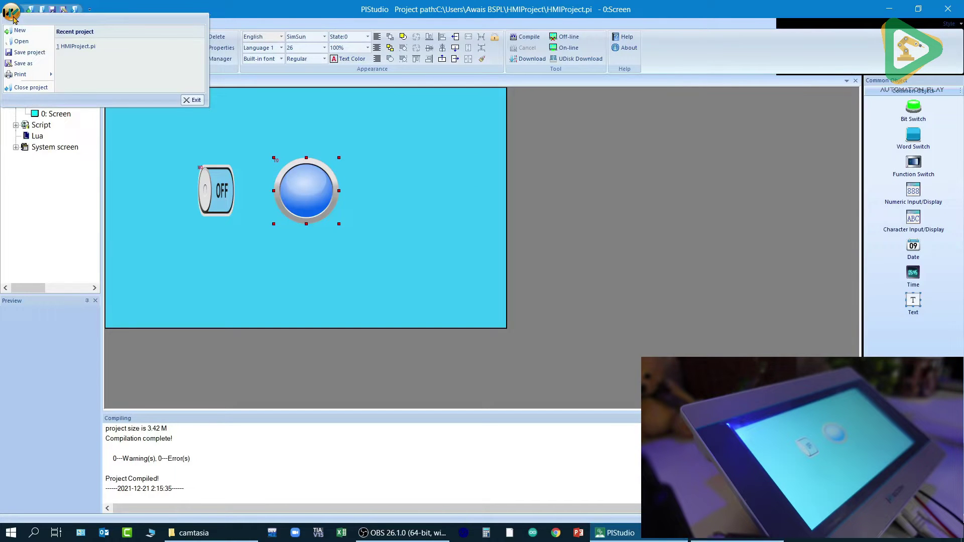
{"action": "left_click", "coordinate": [27, 32]}
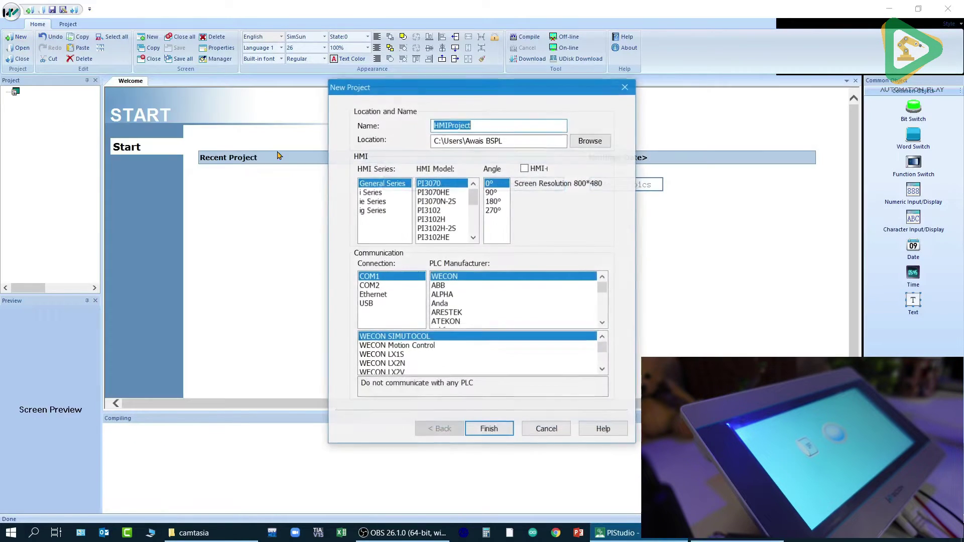
{"action": "left_click", "coordinate": [389, 193]}
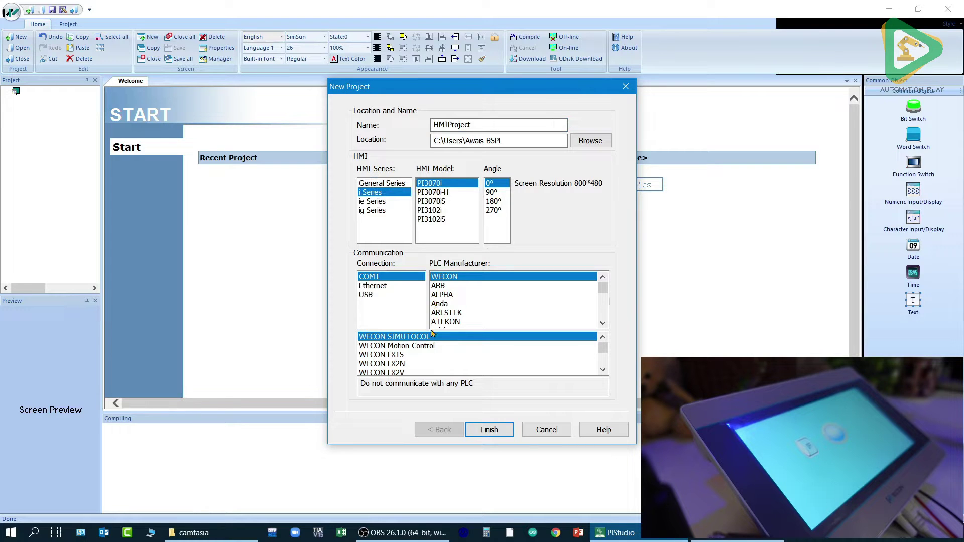
{"action": "left_click", "coordinate": [602, 369]}
{"action": "left_click", "coordinate": [602, 369]}
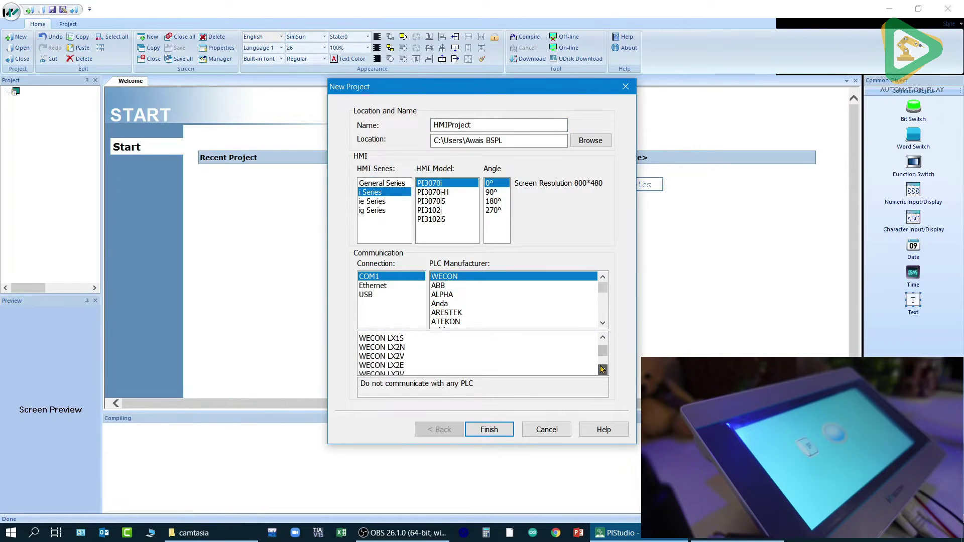
{"action": "left_click", "coordinate": [602, 369]}
{"action": "left_click", "coordinate": [408, 365]}
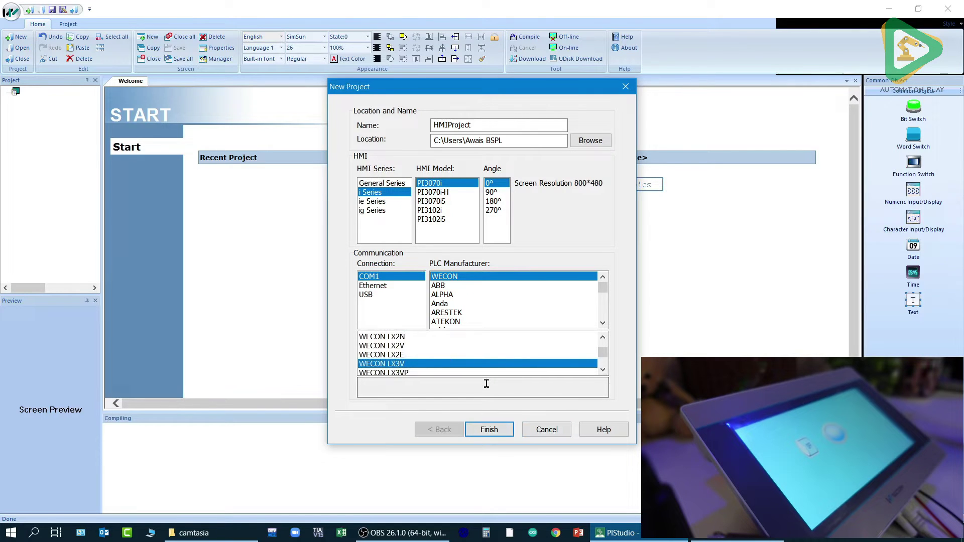
{"action": "left_click", "coordinate": [489, 431]}
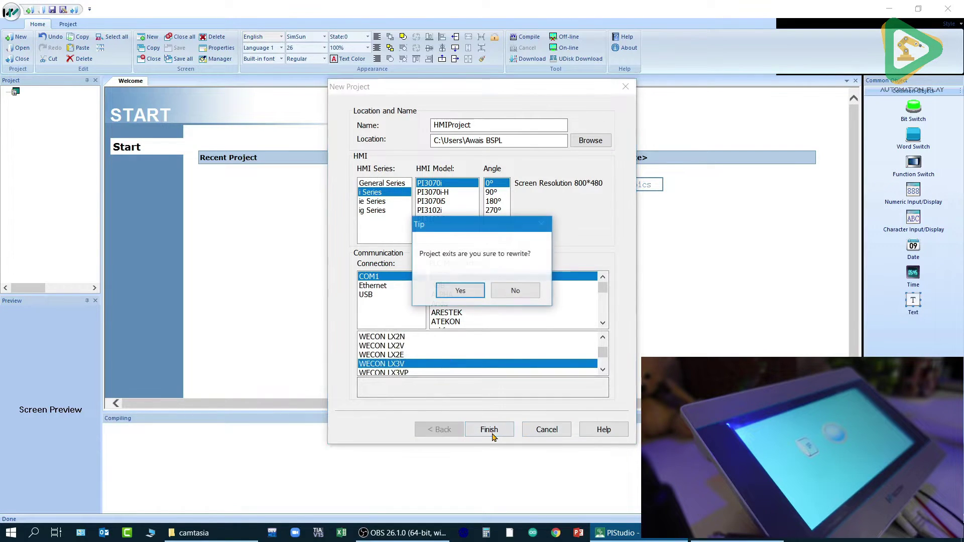
{"action": "left_click", "coordinate": [473, 291]}
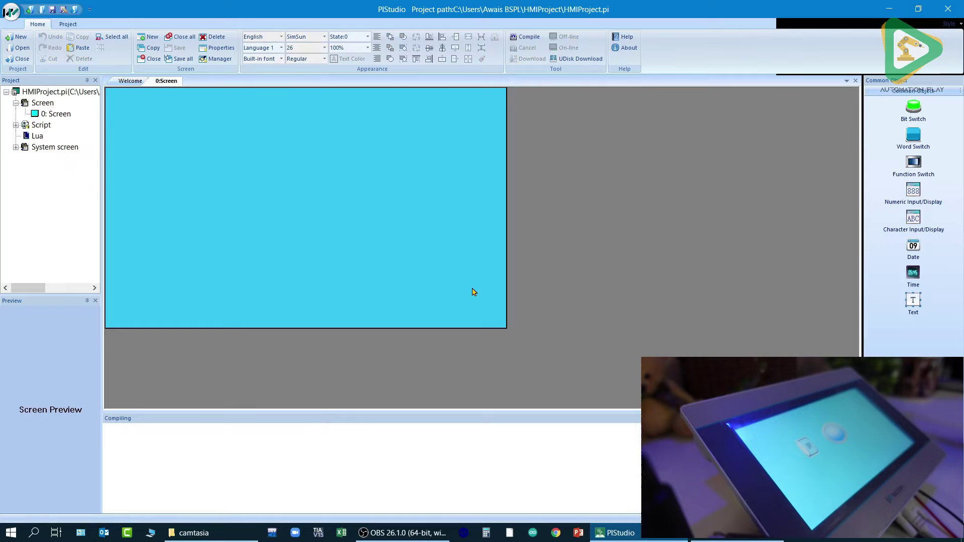
Step: Insert a small bit switch in the upper-left area of screen 0
{"action": "right_click", "coordinate": [233, 140]}
{"action": "mouse_move", "coordinate": [306, 143]}
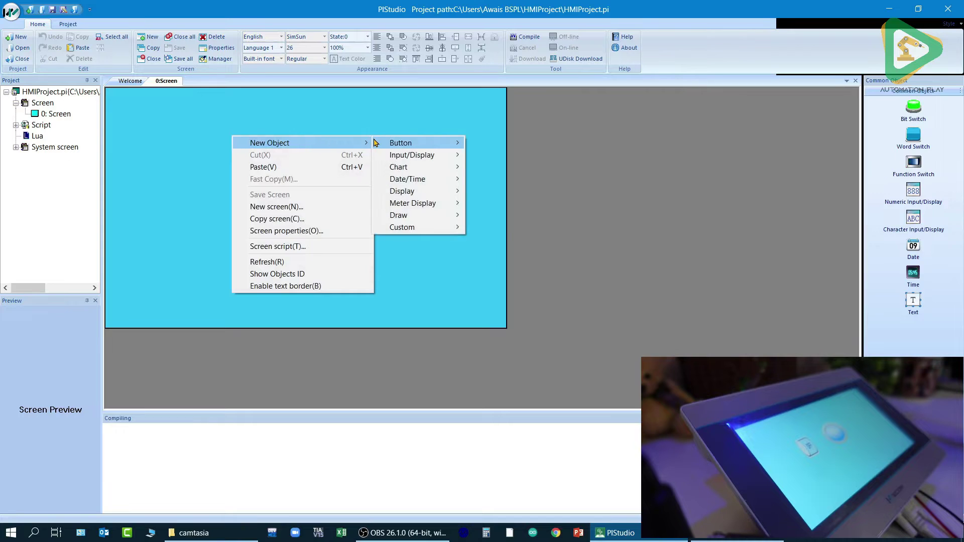
{"action": "mouse_move", "coordinate": [374, 142]}
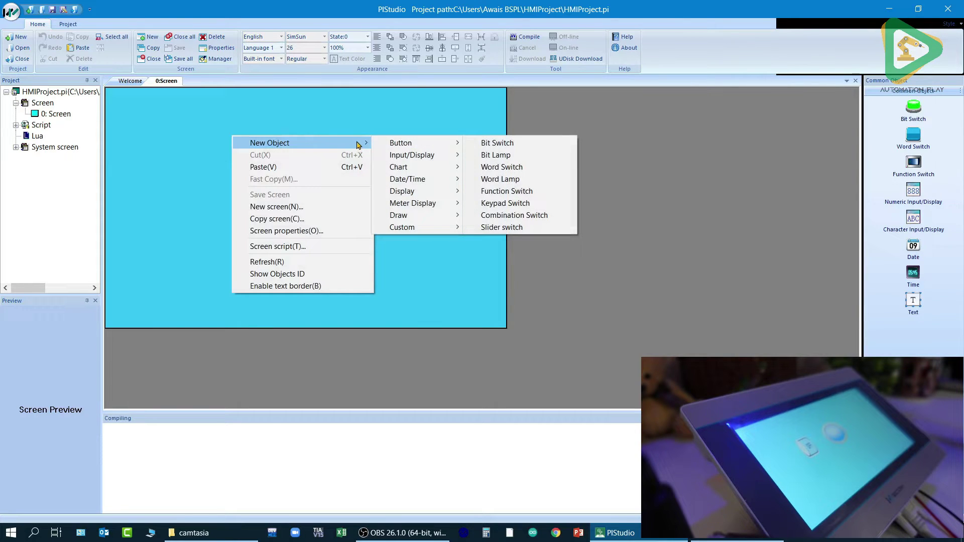
{"action": "left_click", "coordinate": [488, 144]}
{"action": "left_click", "coordinate": [196, 164]}
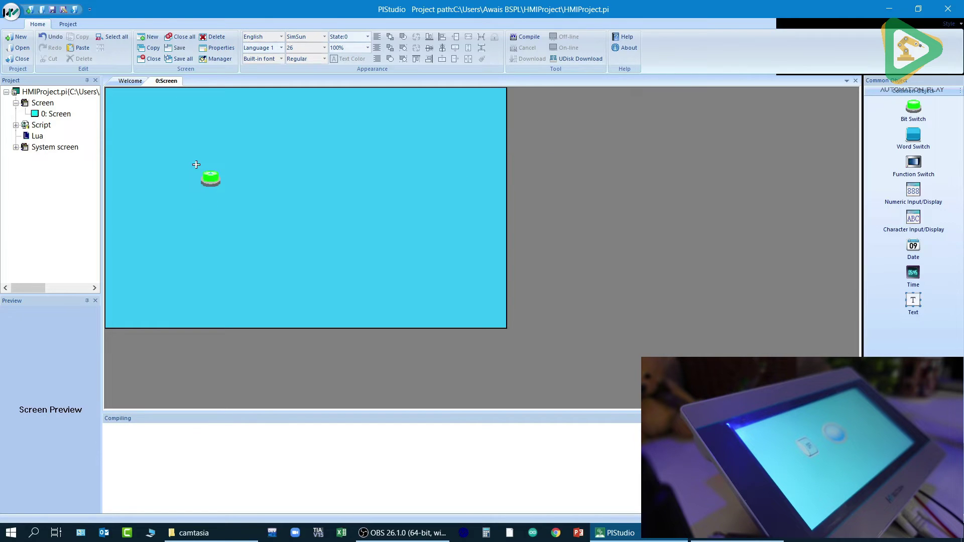
{"action": "left_click_drag", "start_coordinate": [196, 165], "coordinate": [218, 174]}
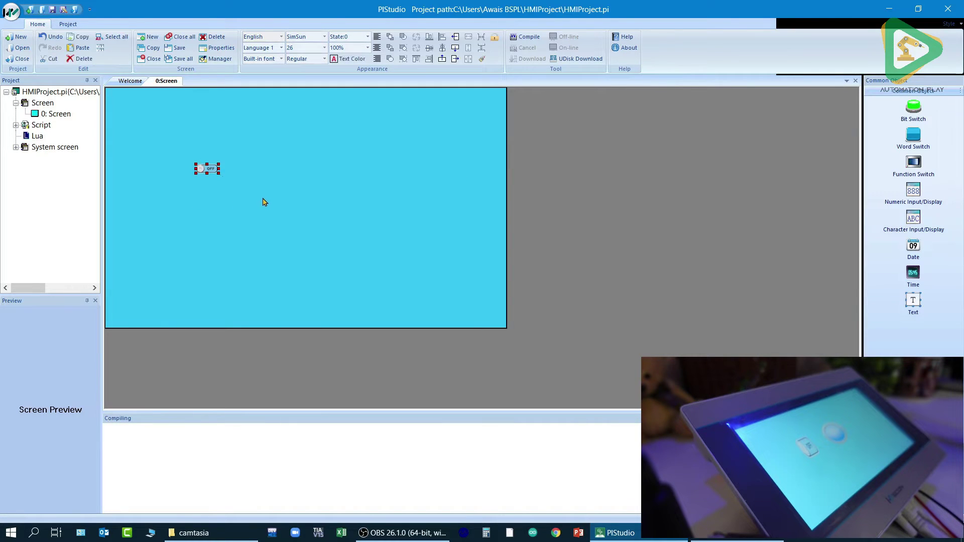
Step: Switch to Wecon PLC Editor and check the contact and coil addresses in the ladder program
{"action": "key", "text": "alt+Tab"}
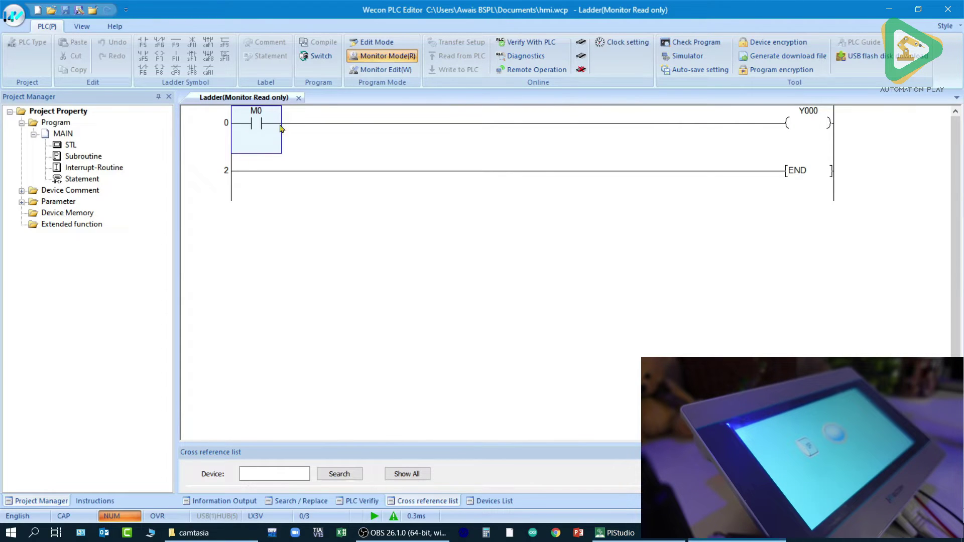
{"action": "left_click", "coordinate": [282, 143]}
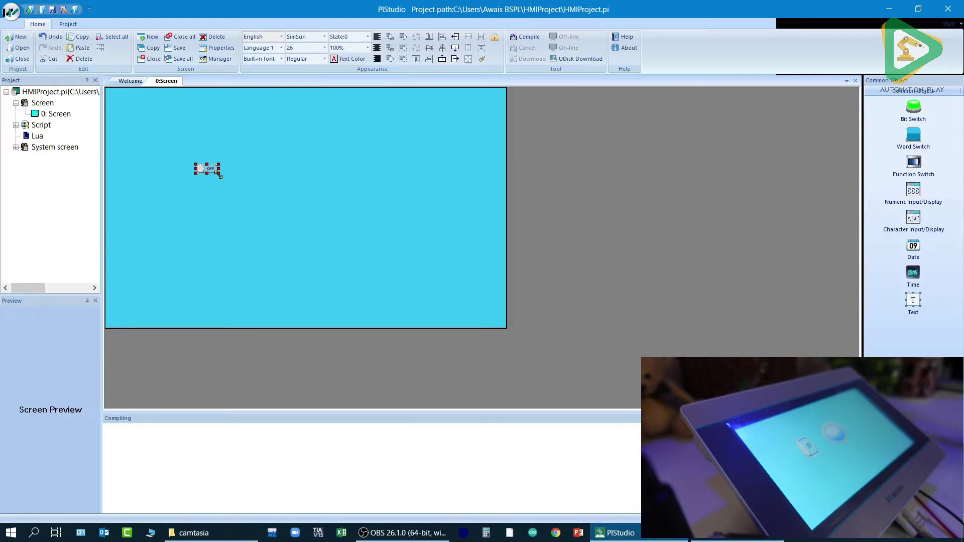
Step: Back in PIStudio, enlarge the bit switch and set its write address to M0
{"action": "left_click_drag", "start_coordinate": [220, 175], "coordinate": [246, 210]}
{"action": "double_click", "coordinate": [228, 194]}
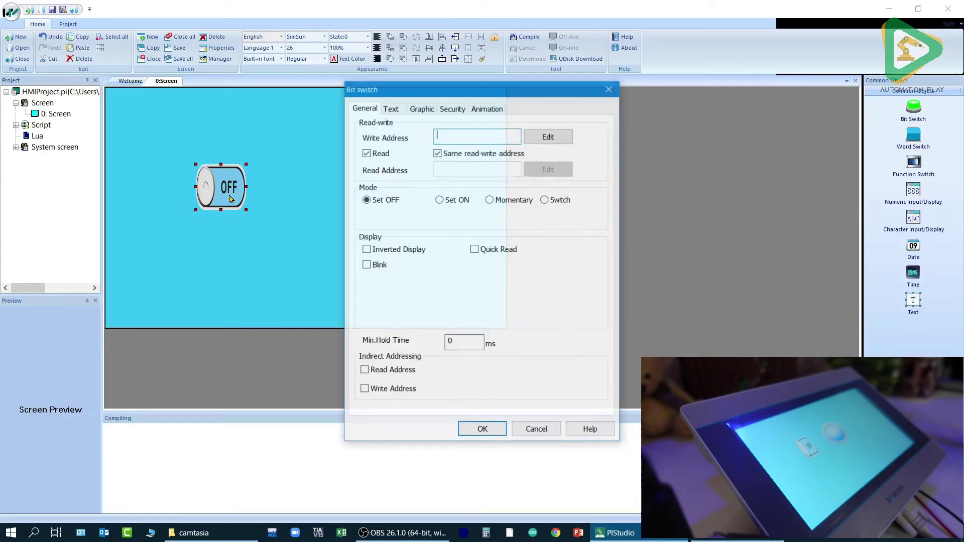
{"action": "left_click", "coordinate": [549, 136]}
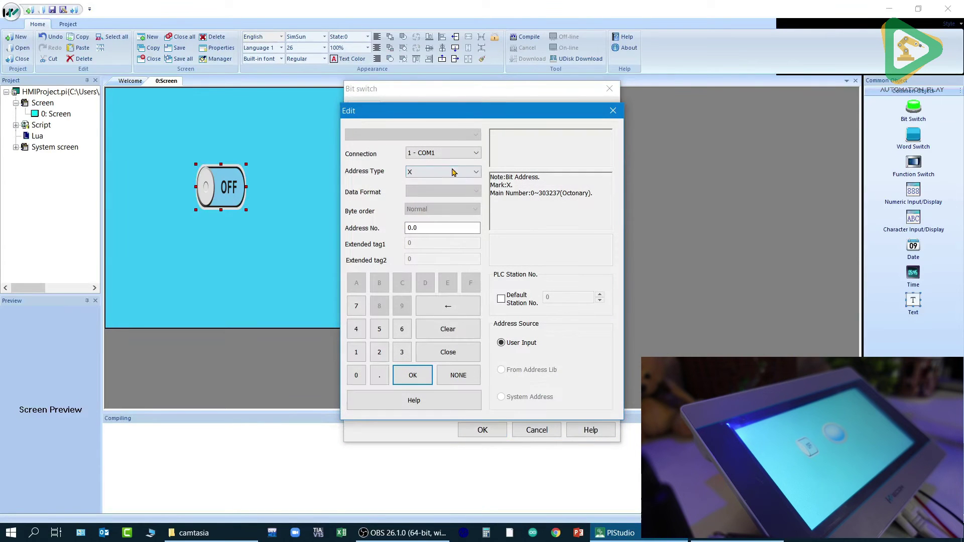
{"action": "left_click", "coordinate": [454, 172]}
{"action": "left_click", "coordinate": [436, 200]}
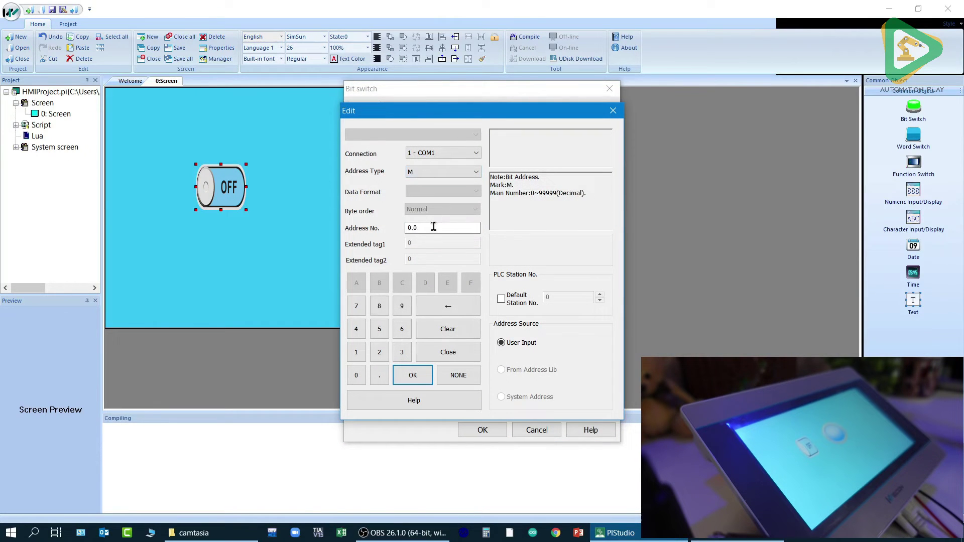
{"action": "left_click_drag", "start_coordinate": [433, 224], "coordinate": [366, 230]}
{"action": "type", "text": "0"}
{"action": "key", "text": "Return"}
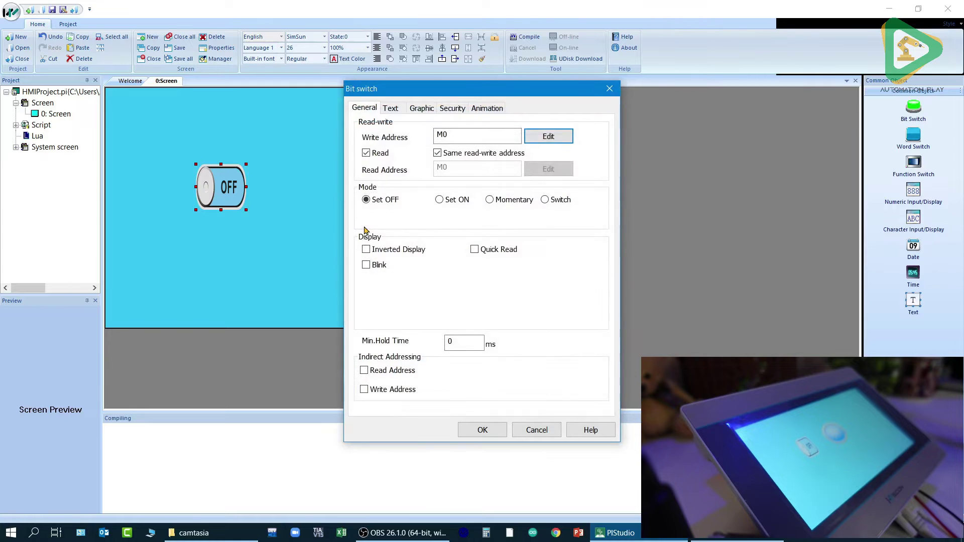
Step: Set the bit switch mode to Momentary with a 100 ms delay and apply its settings
{"action": "left_click", "coordinate": [501, 200]}
{"action": "double_click", "coordinate": [515, 216]}
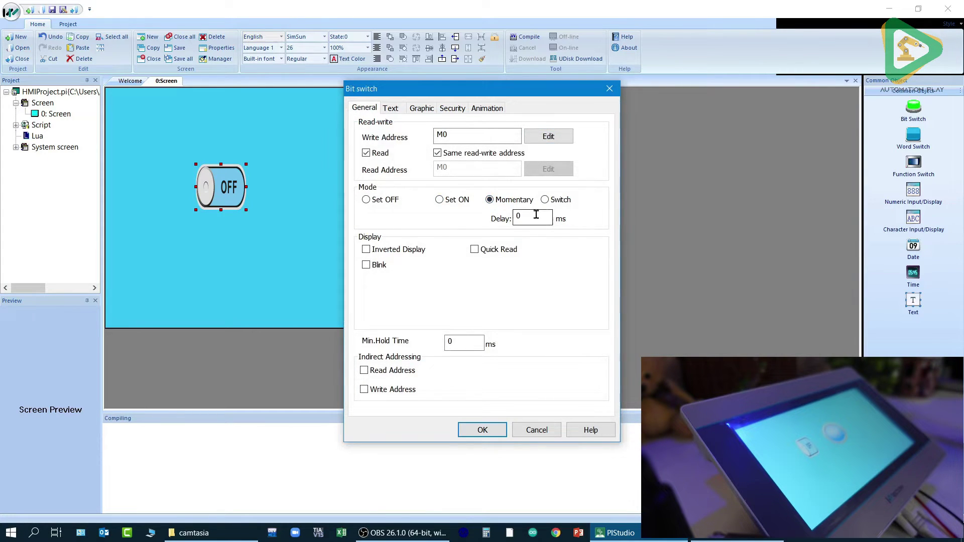
{"action": "type", "text": "100"}
{"action": "left_click", "coordinate": [482, 429]}
Step: Insert a bit lamp to the right of the bit switch on screen 0
{"action": "right_click", "coordinate": [408, 166]}
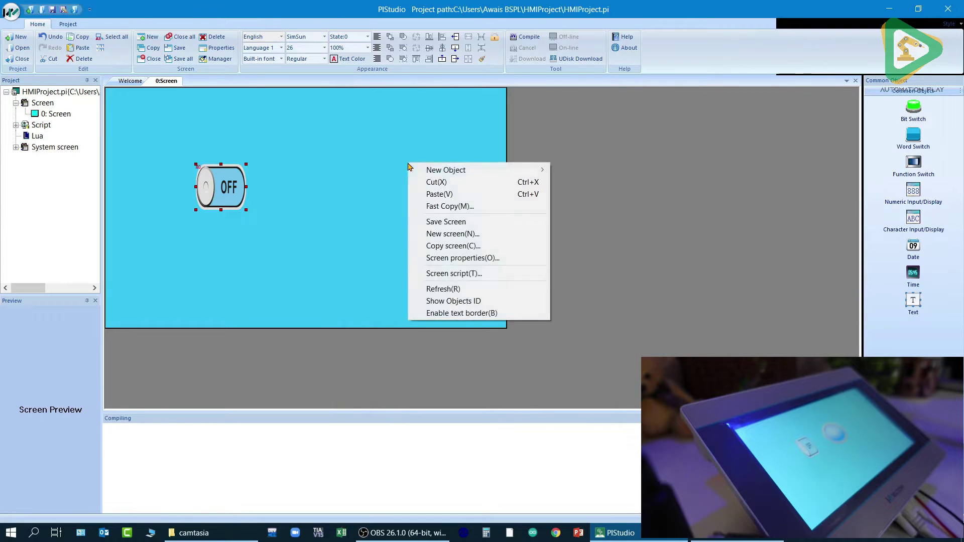
{"action": "mouse_move", "coordinate": [464, 170]}
{"action": "mouse_move", "coordinate": [611, 181]}
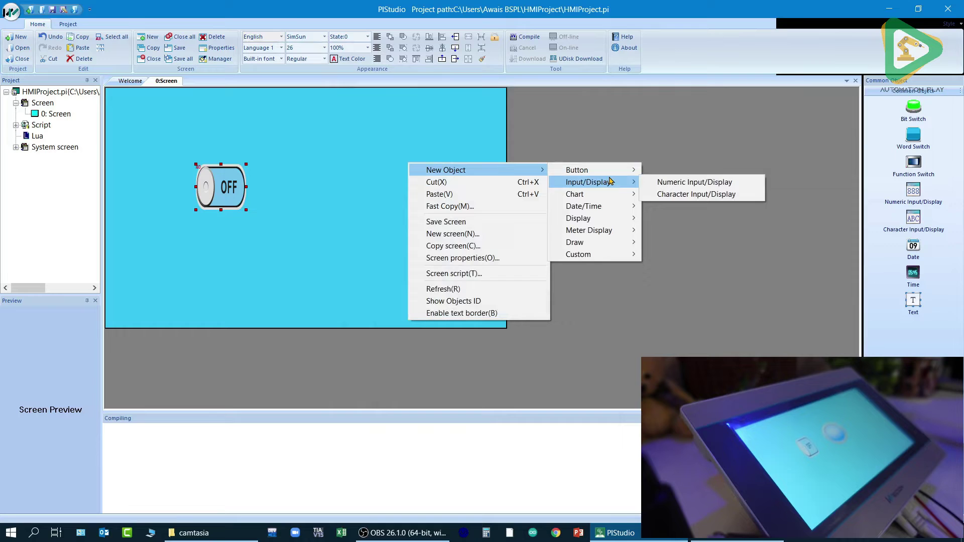
{"action": "left_click", "coordinate": [713, 183]}
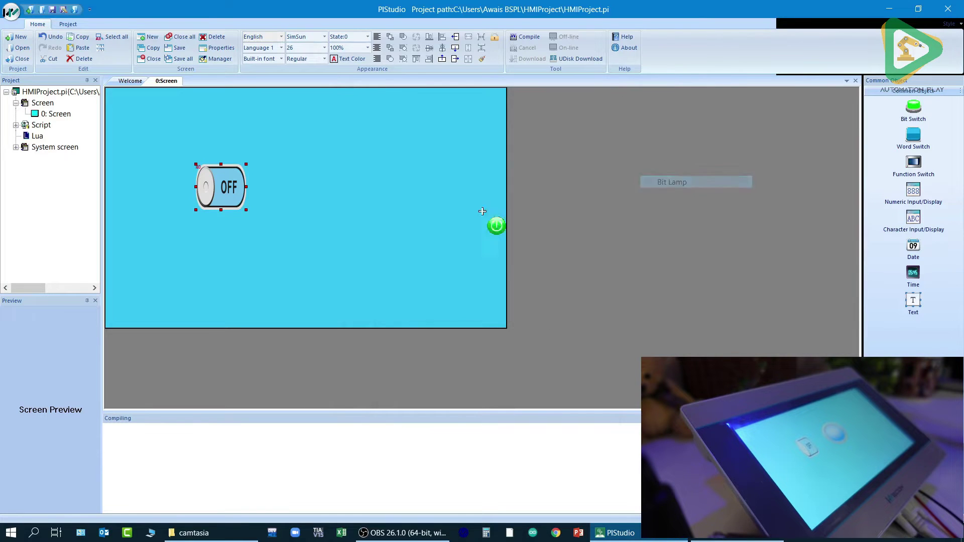
{"action": "left_click", "coordinate": [316, 169]}
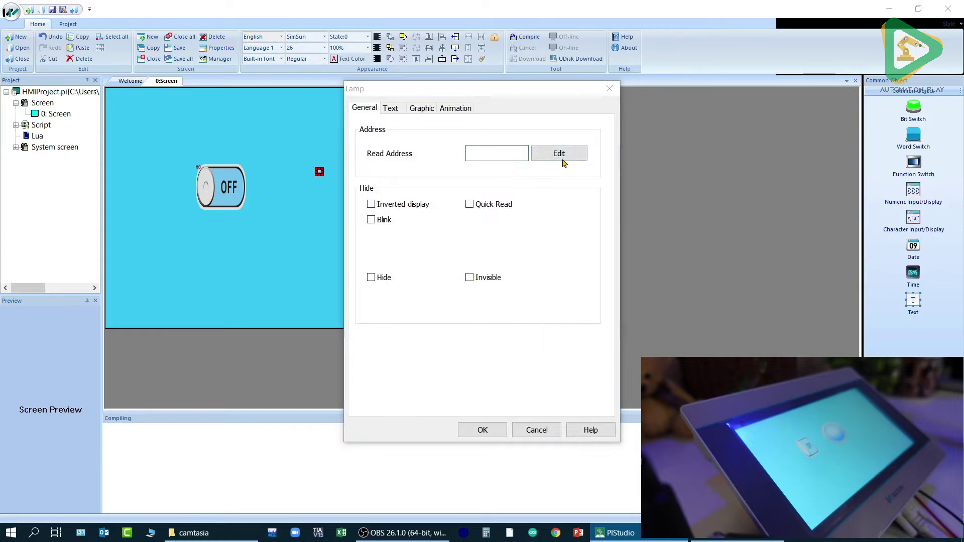
Step: Set the lamp's read address to Y0 and apply its settings
{"action": "left_click", "coordinate": [559, 153]}
{"action": "left_click", "coordinate": [452, 173]}
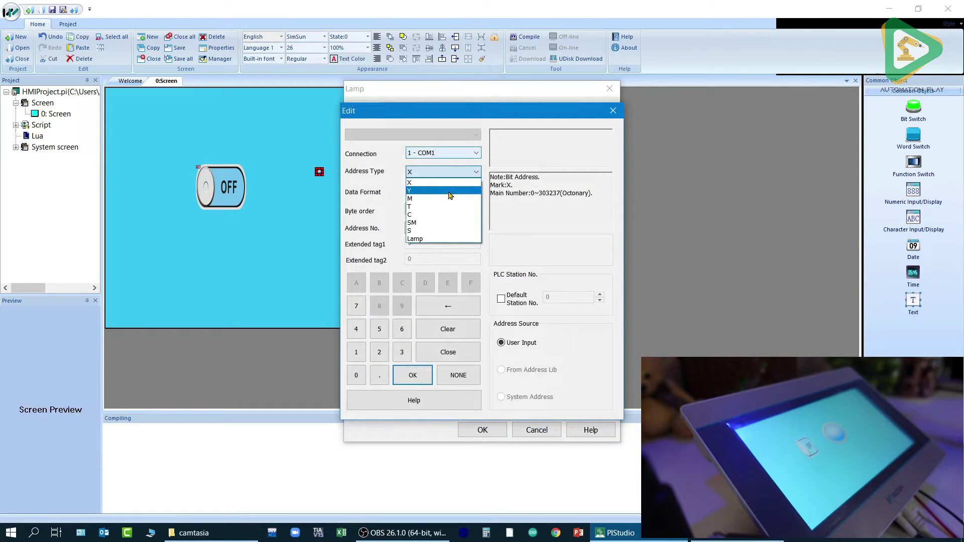
{"action": "left_click", "coordinate": [450, 191]}
{"action": "key", "text": "Return"}
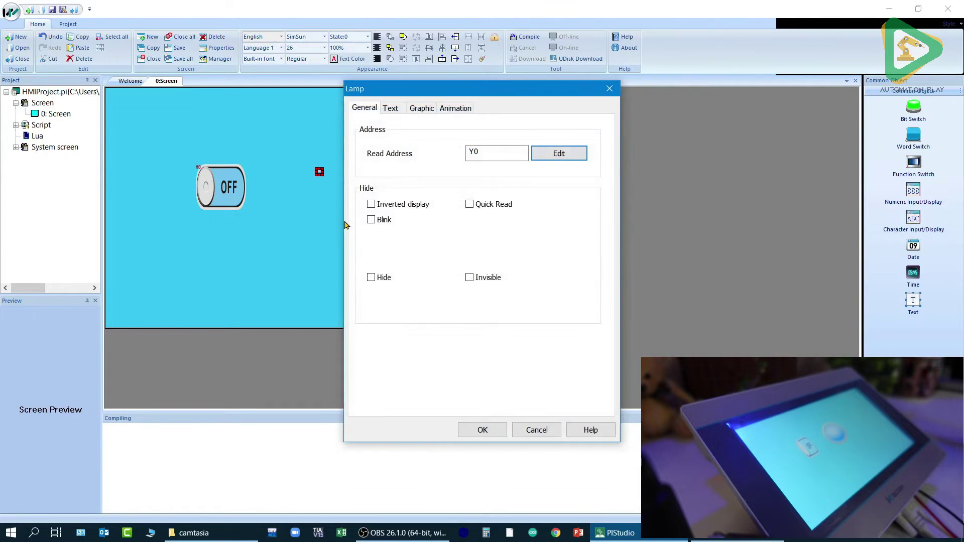
{"action": "left_click", "coordinate": [482, 430]}
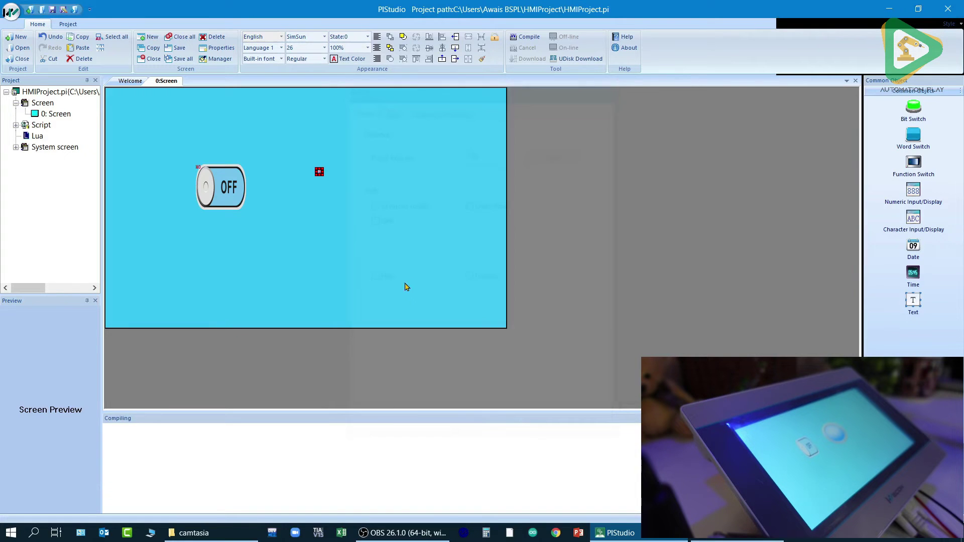
Step: Enlarge the lamp beside the switch to about the switch's size and compile the project
{"action": "left_click_drag", "start_coordinate": [319, 173], "coordinate": [374, 228]}
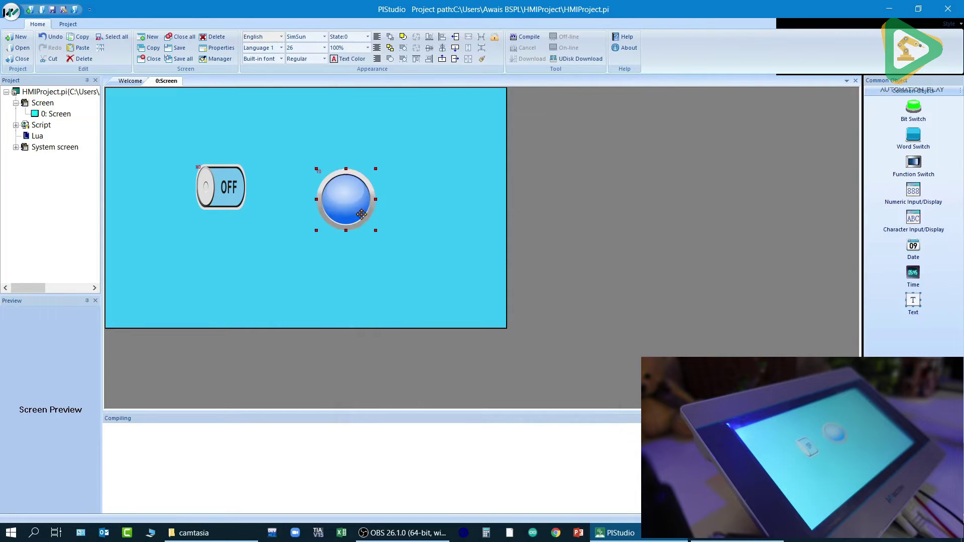
{"action": "left_click", "coordinate": [525, 37]}
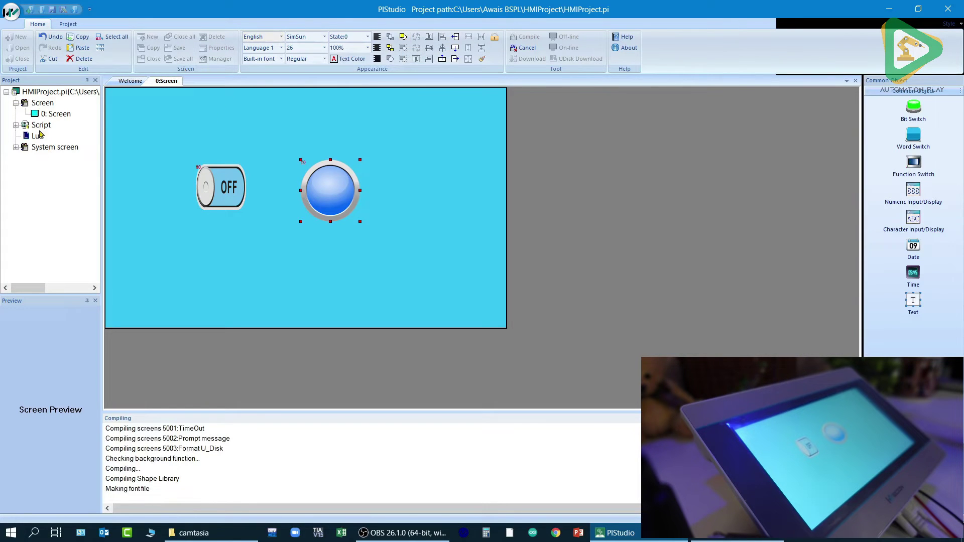
{"action": "left_click", "coordinate": [913, 111]}
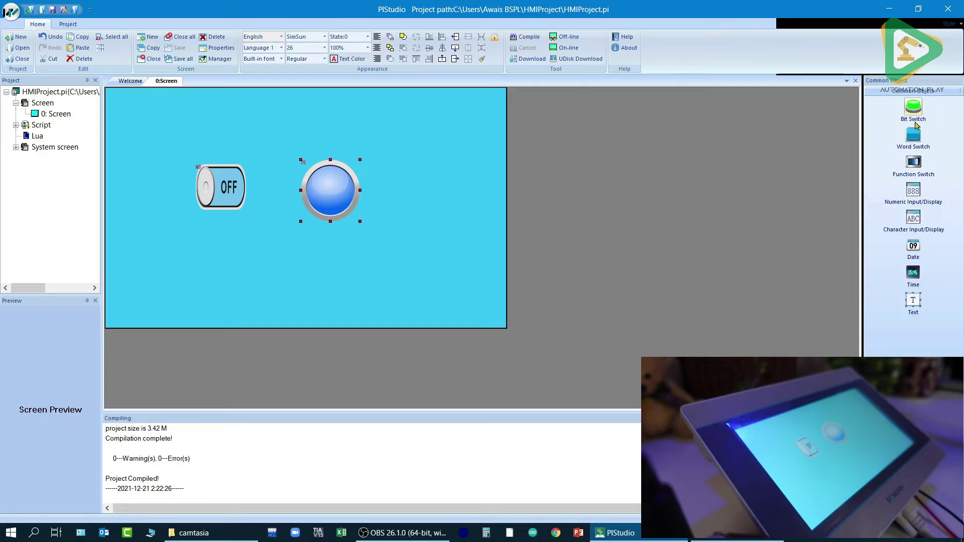
{"action": "right_click", "coordinate": [411, 198]}
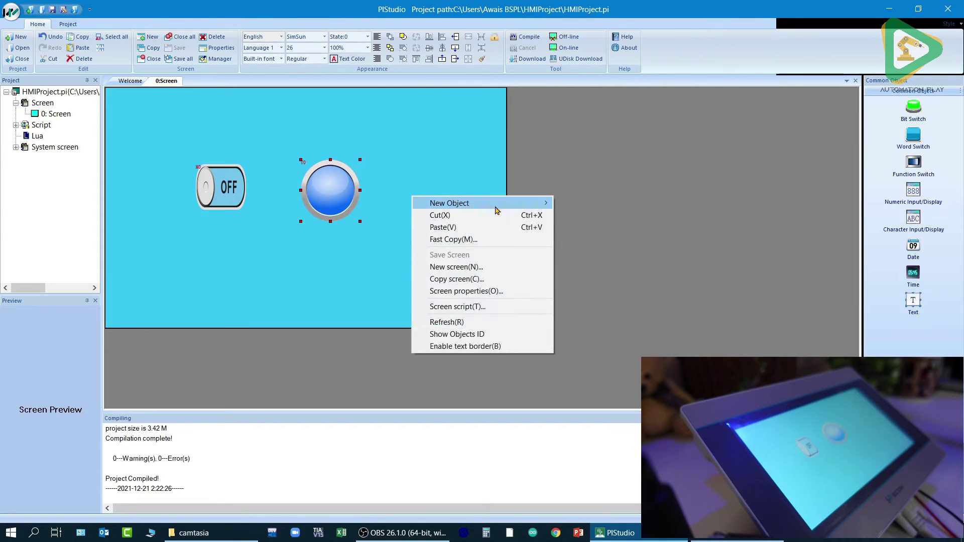
{"action": "mouse_move", "coordinate": [508, 203]}
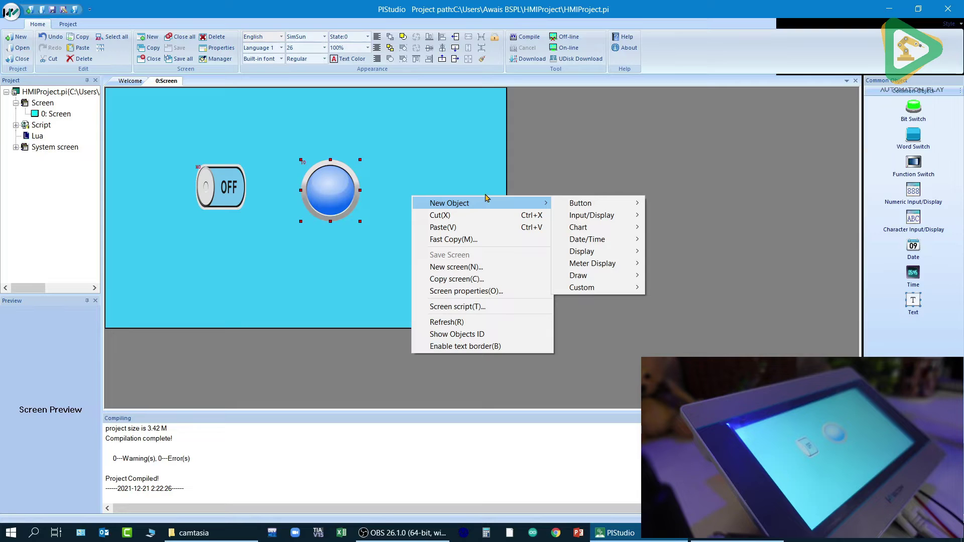
{"action": "left_click", "coordinate": [457, 157]}
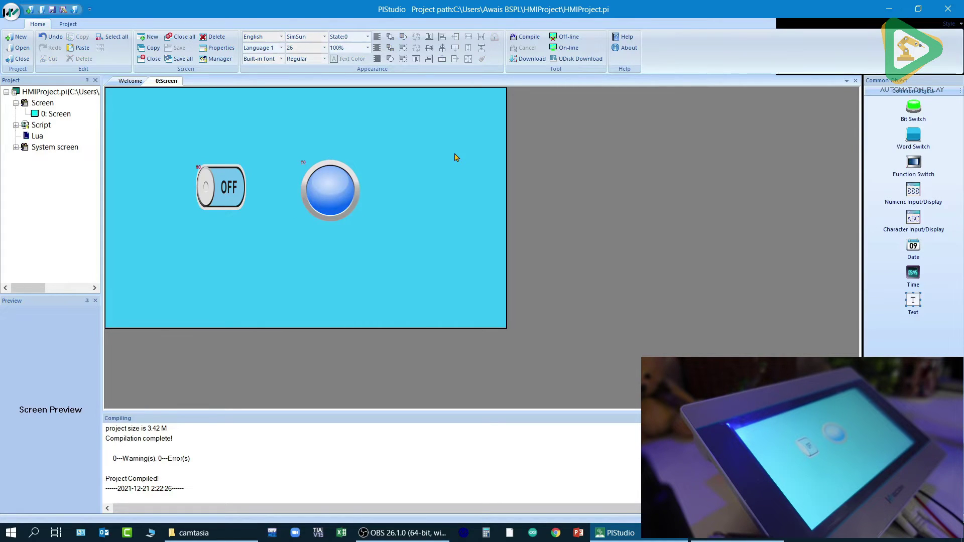
Step: Download the compiled project from the PC to the HMI over USB and accept the HMI restart
{"action": "left_click", "coordinate": [530, 65]}
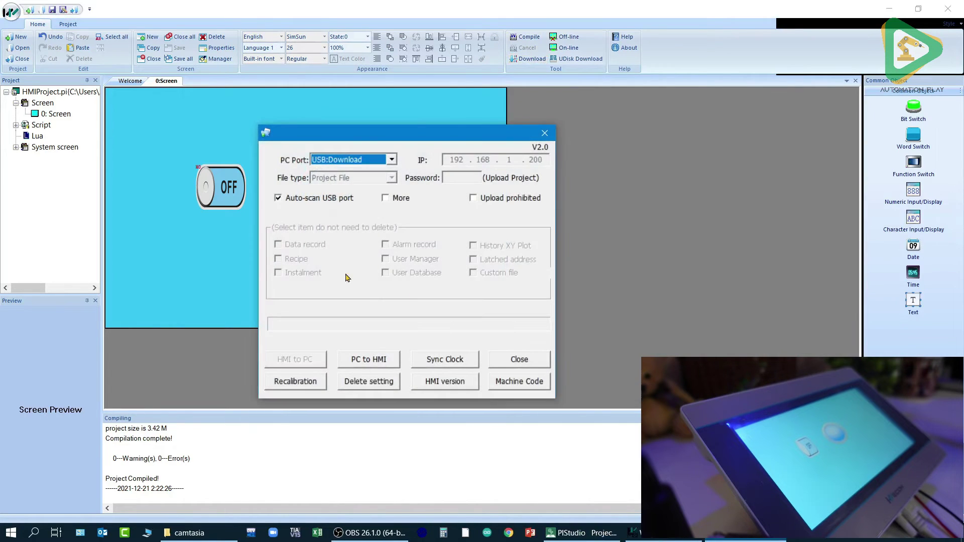
{"action": "left_click", "coordinate": [378, 359]}
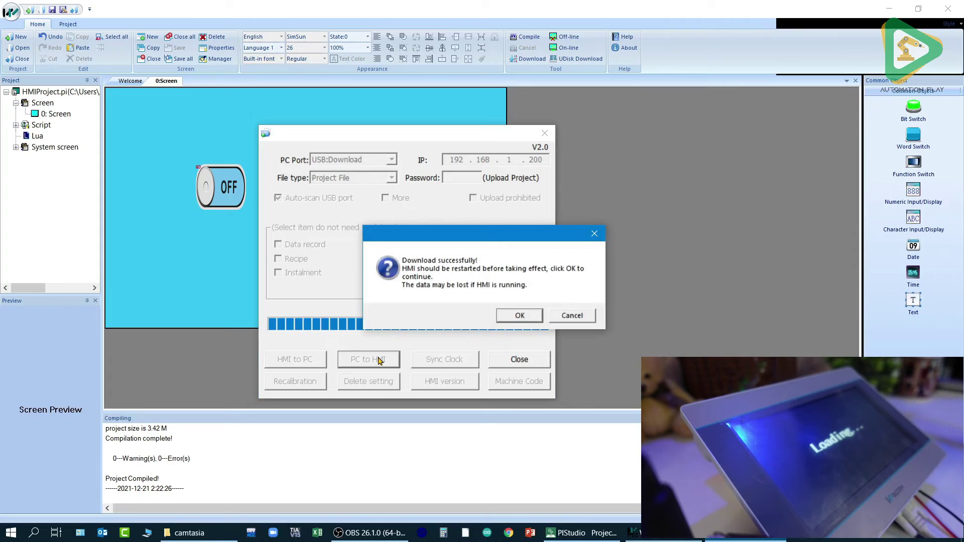
{"action": "left_click", "coordinate": [517, 316]}
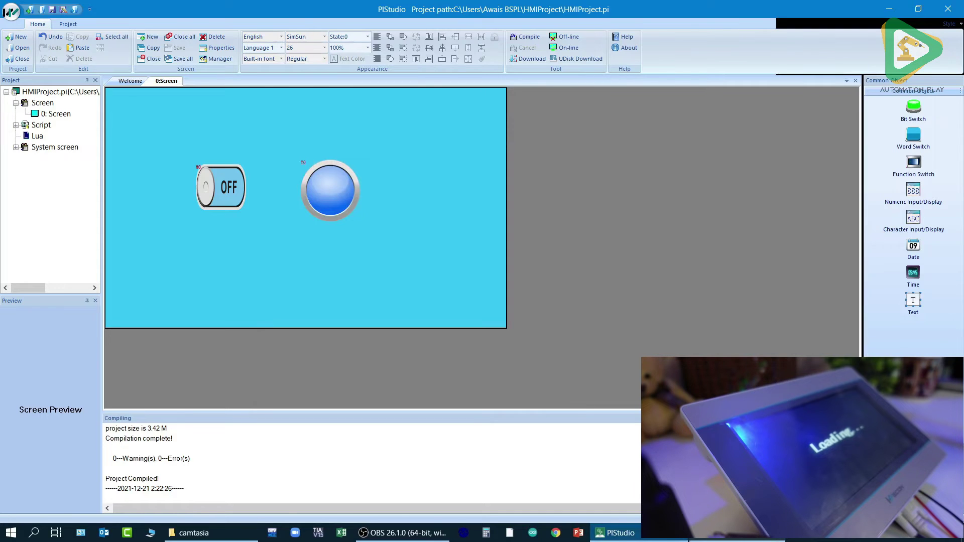
Step: Switch to Wecon PLC Editor to monitor the ladder program
{"action": "key", "text": "alt+Tab"}
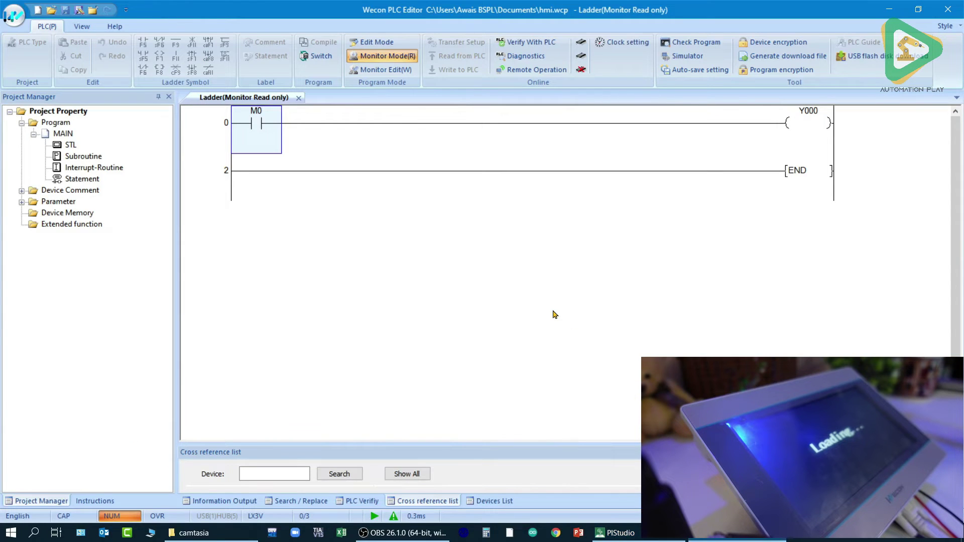